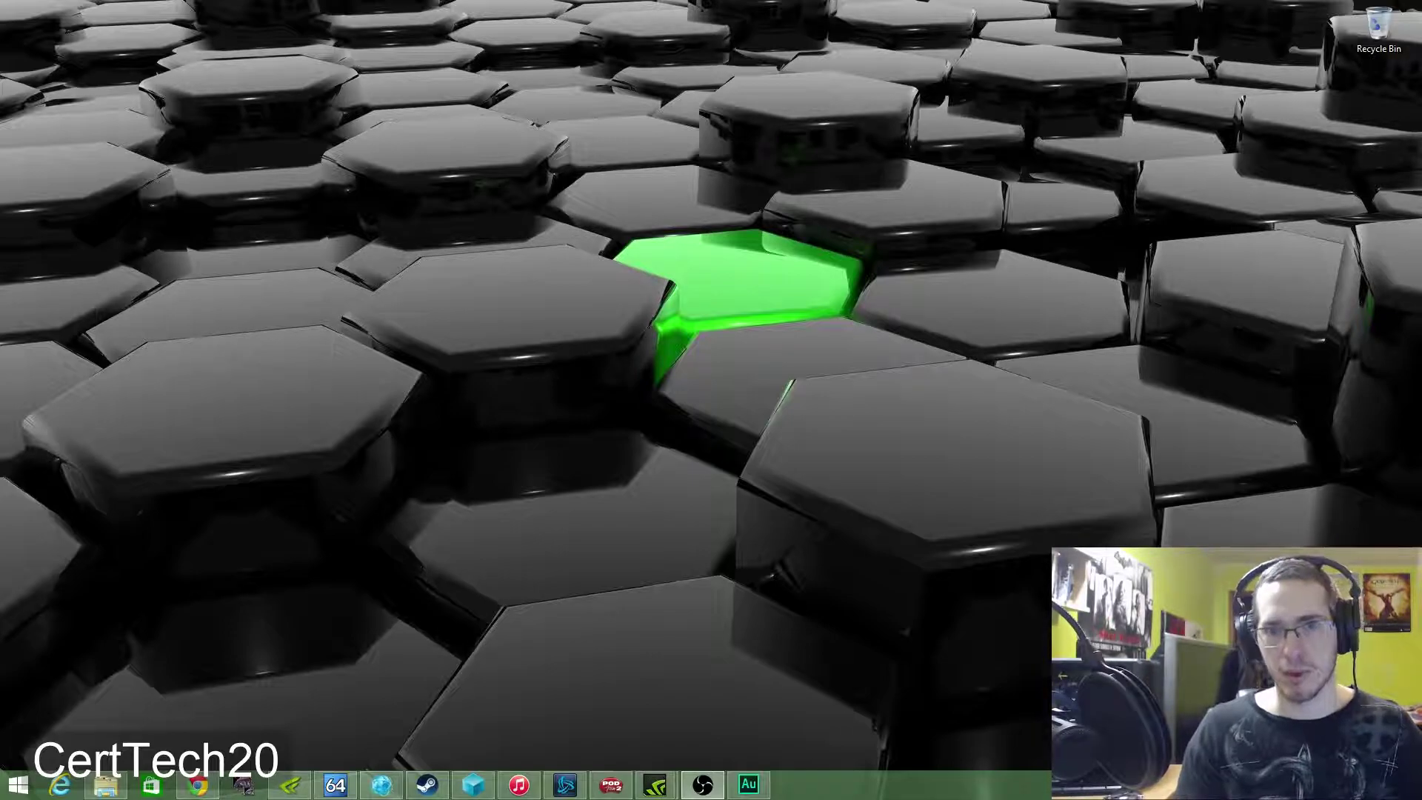
Open the first build photo, 20150220_024740, full size from the Photos folder
mouse_move(111, 792)
click(111, 792)
click(244, 168)
double_click(244, 167)
Advance to 20150220_024928, the Gigabyte motherboard sealed in its anti-static bag
key(Right)
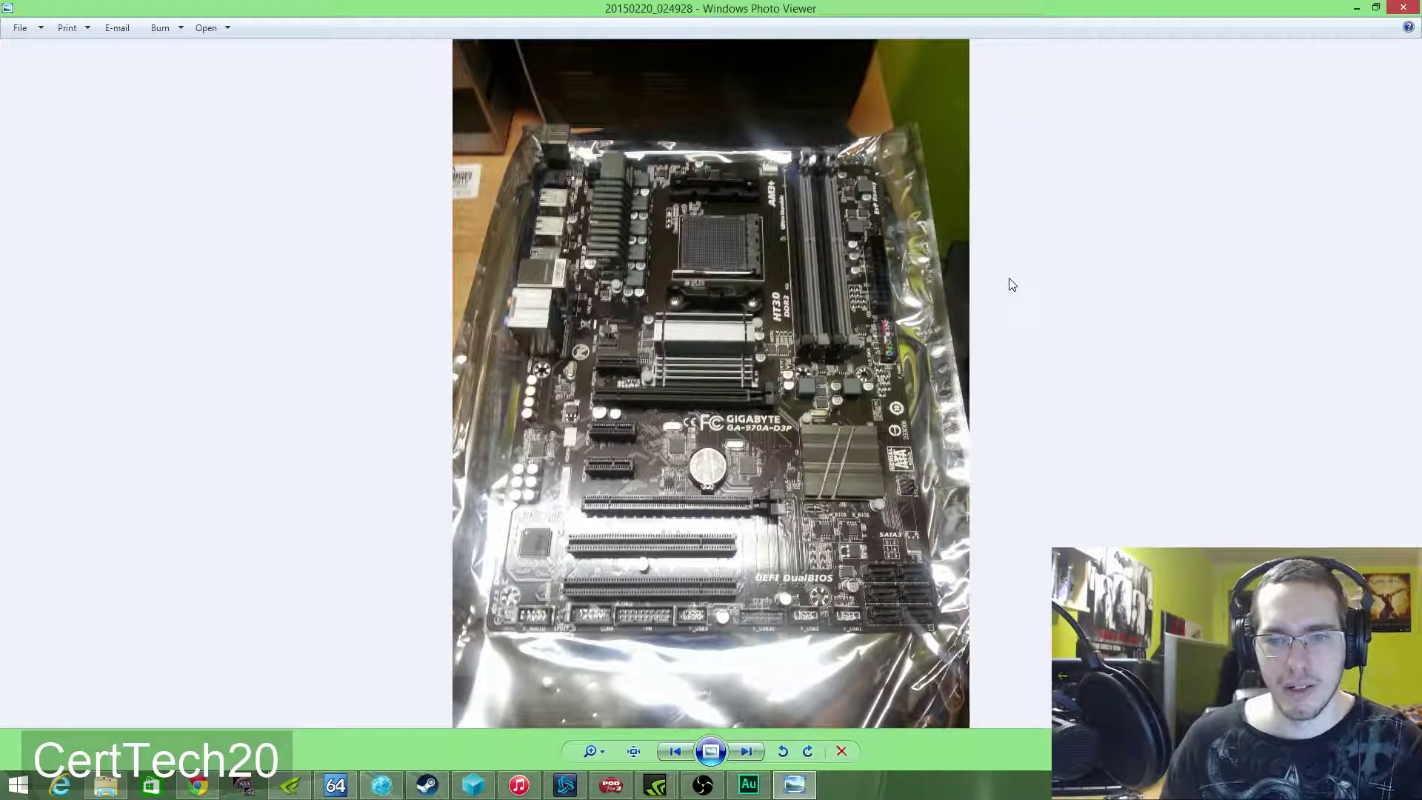
Advance to the photo of the case rear showing the motherboard's I/O ports
key(Right)
key(Right)
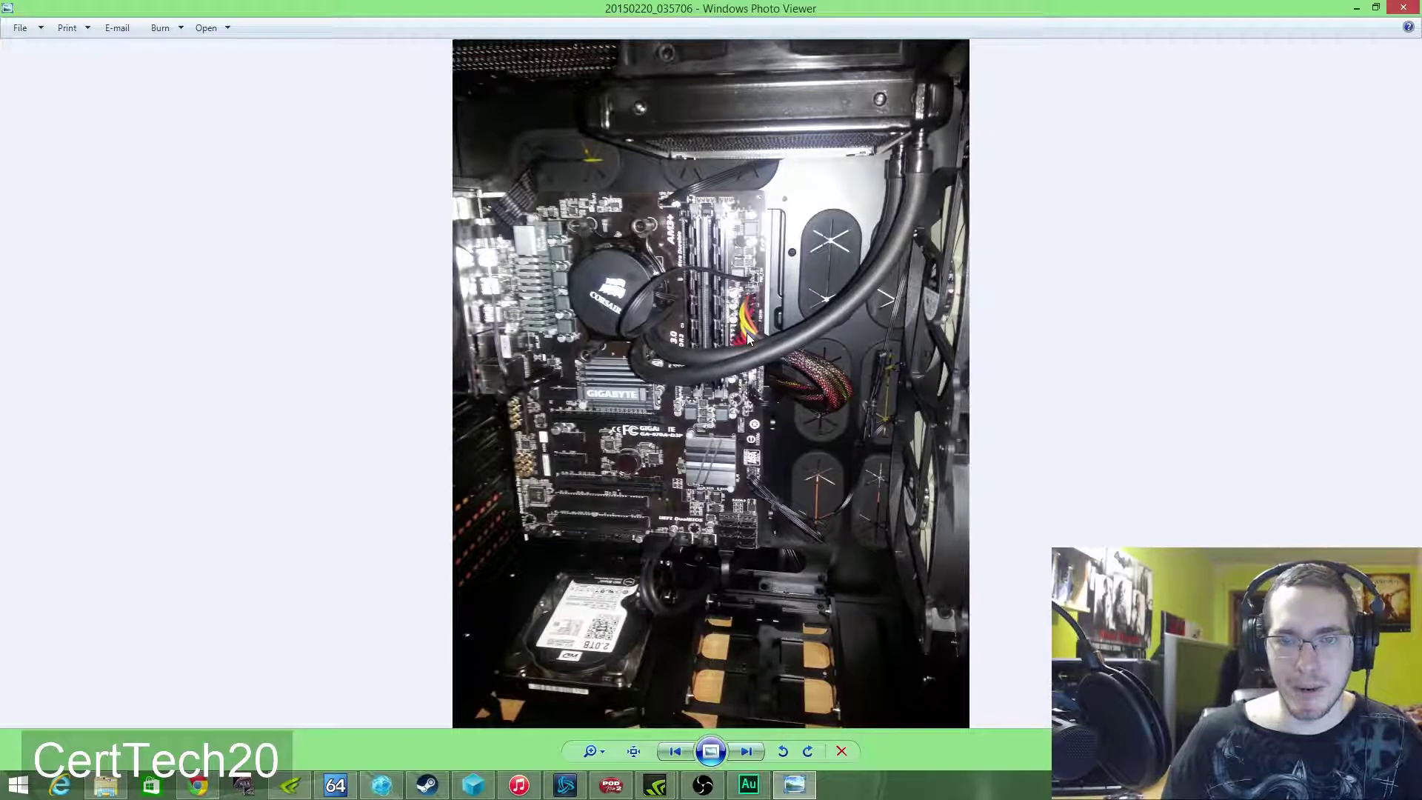
key(Right)
key(Left)
key(Right)
key(Right)
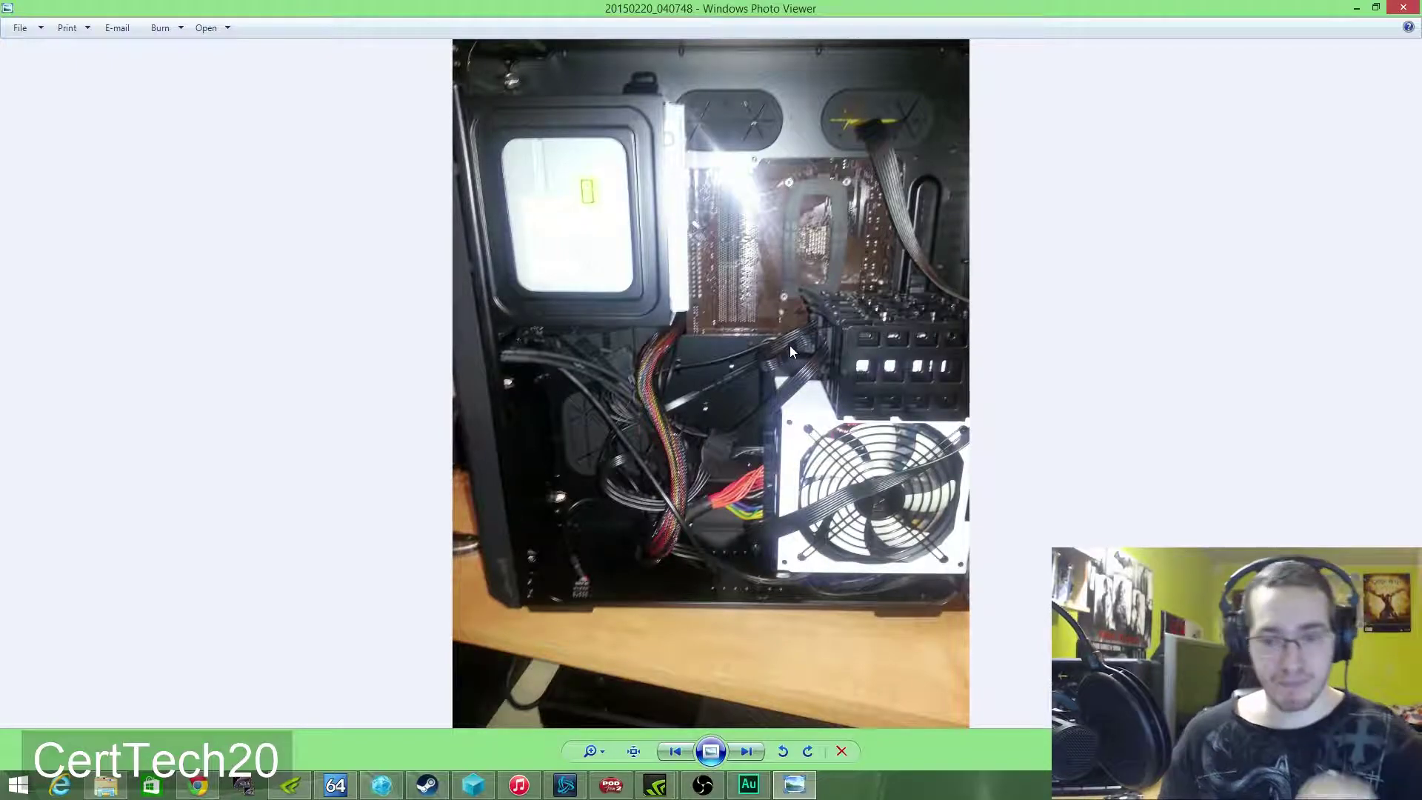
key(Left)
key(Right)
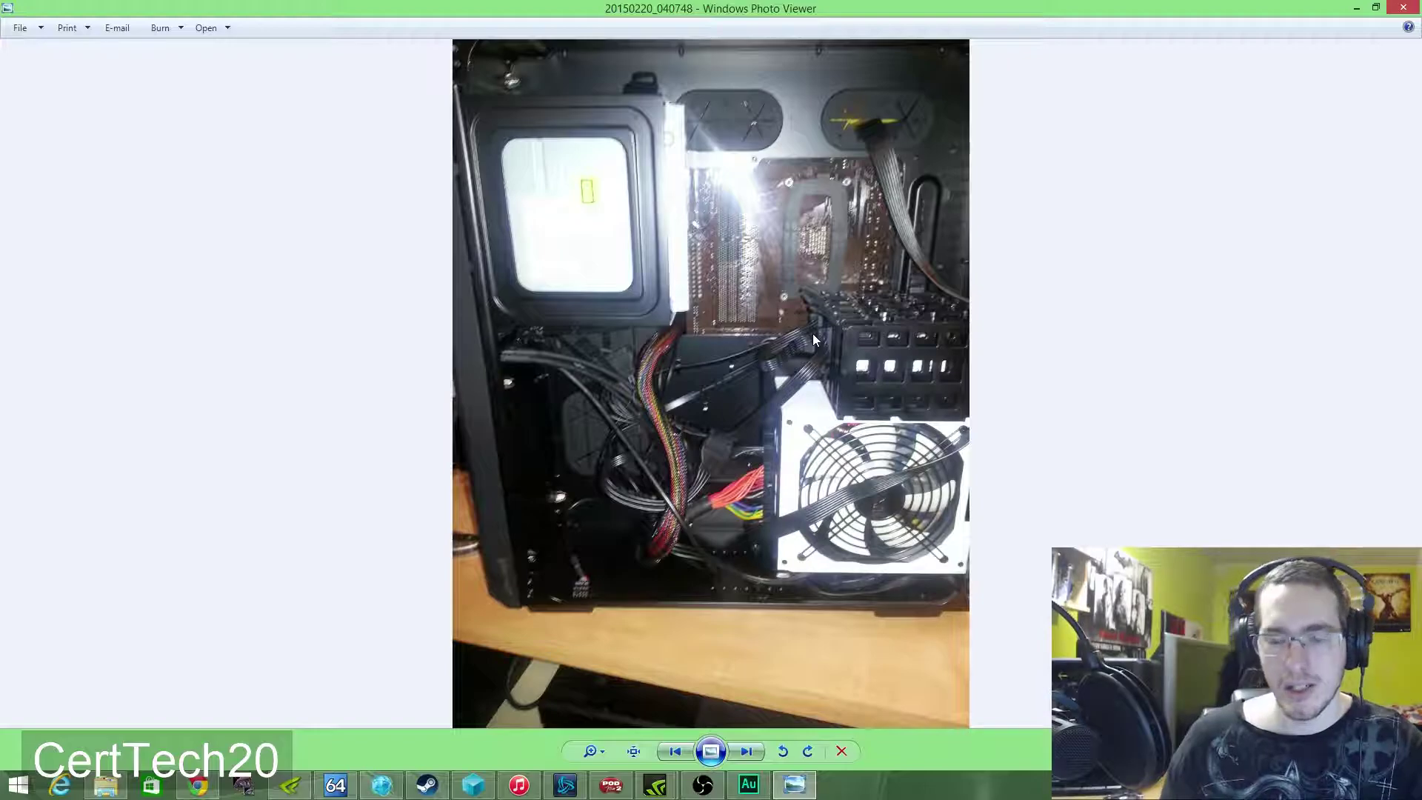
Move past the graphics card photo to 20150220_040956 and zoom in with the magnifier slider
key(Right)
key(Right)
click(593, 749)
drag(593, 749, 591, 739)
Fit the zoomed photo back to the window with the magnifier
click(591, 751)
key(Right)
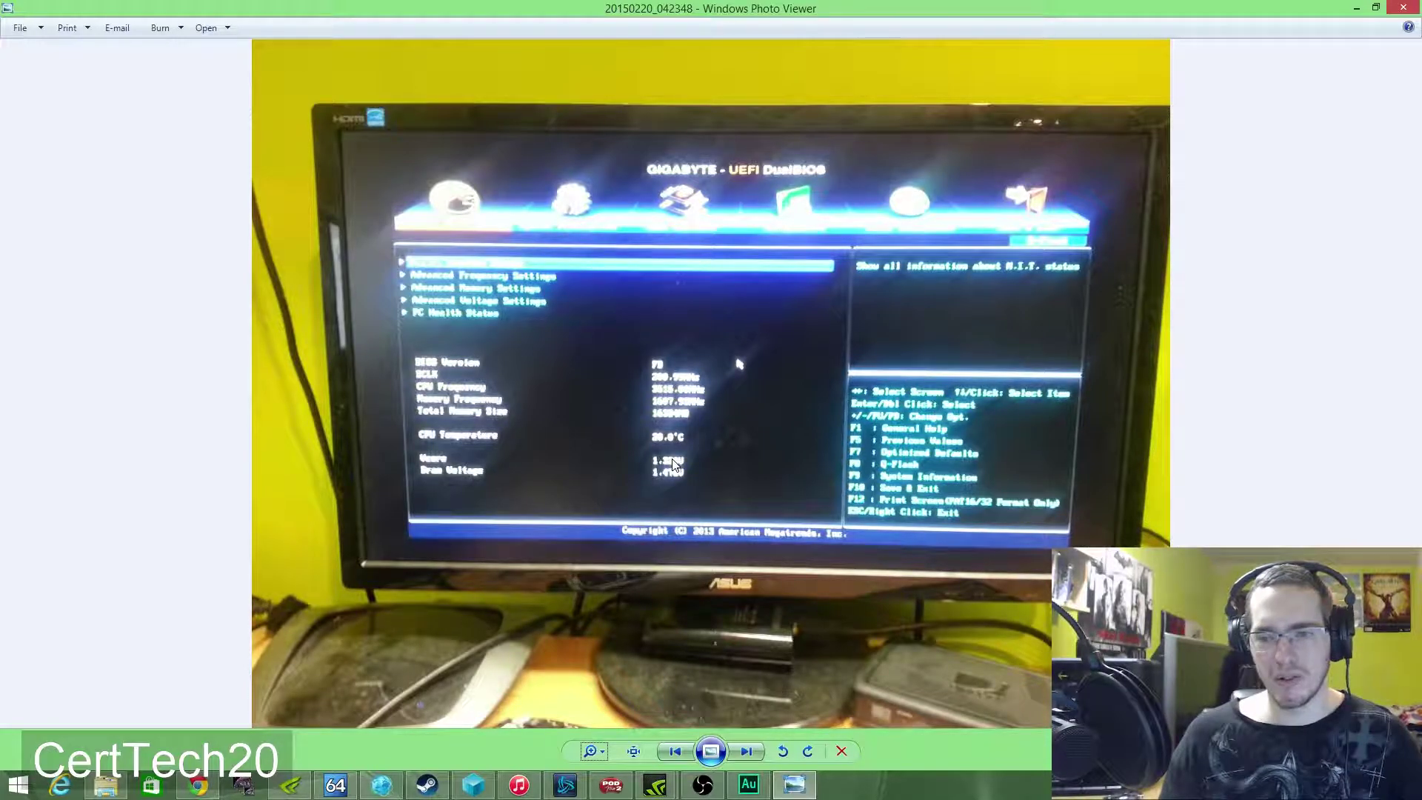
Advance to the RAID utility photo 20150220_043332
key(Right)
key(Right)
Close the viewer and reopen benchmark photo 20150220_052129 from the Photos folder
click(1404, 8)
click(106, 785)
click(109, 788)
double_click(308, 109)
scroll(518, 333, down, 5)
double_click(409, 582)
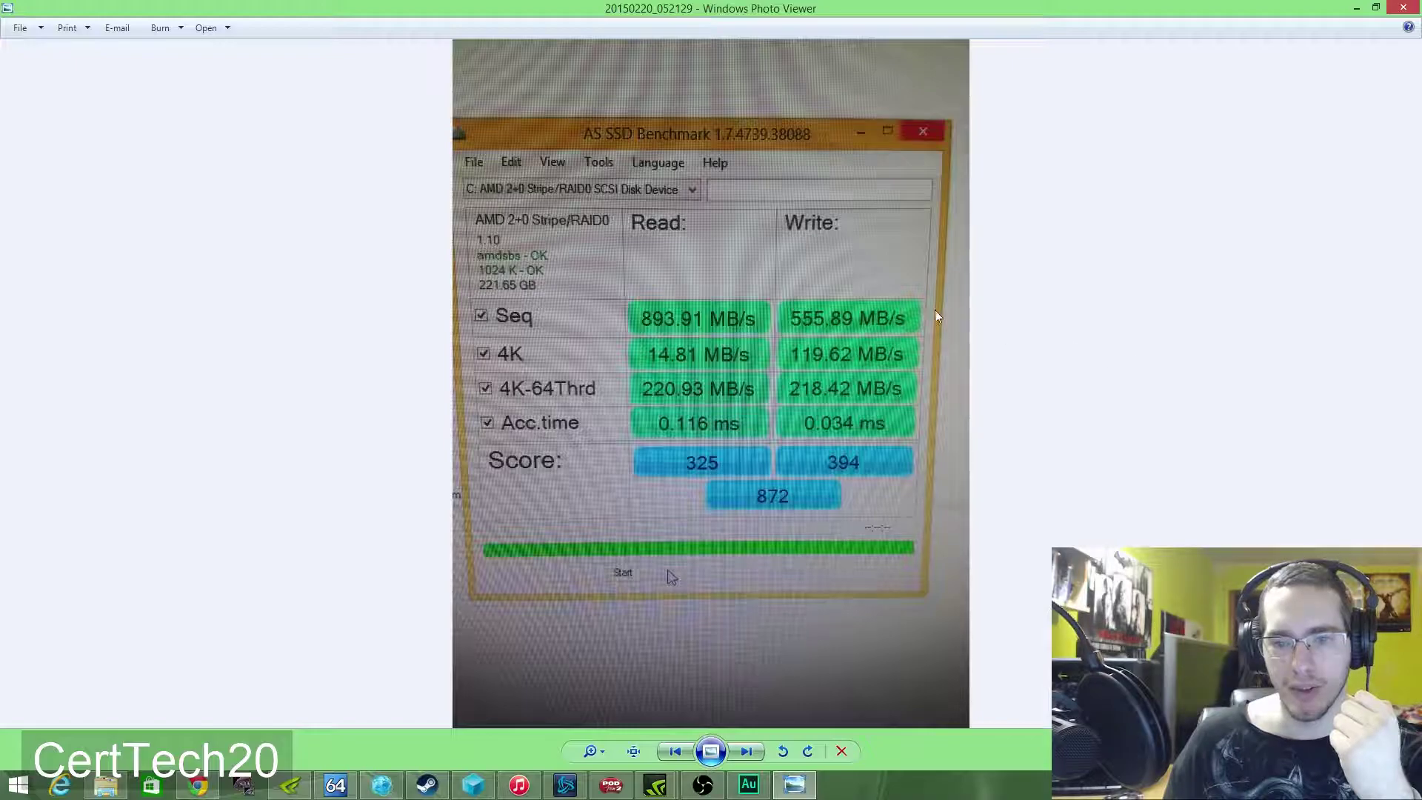
Snap 20150220_115159(0) to the right half and 20150220_052129 to the left half
key(Escape)
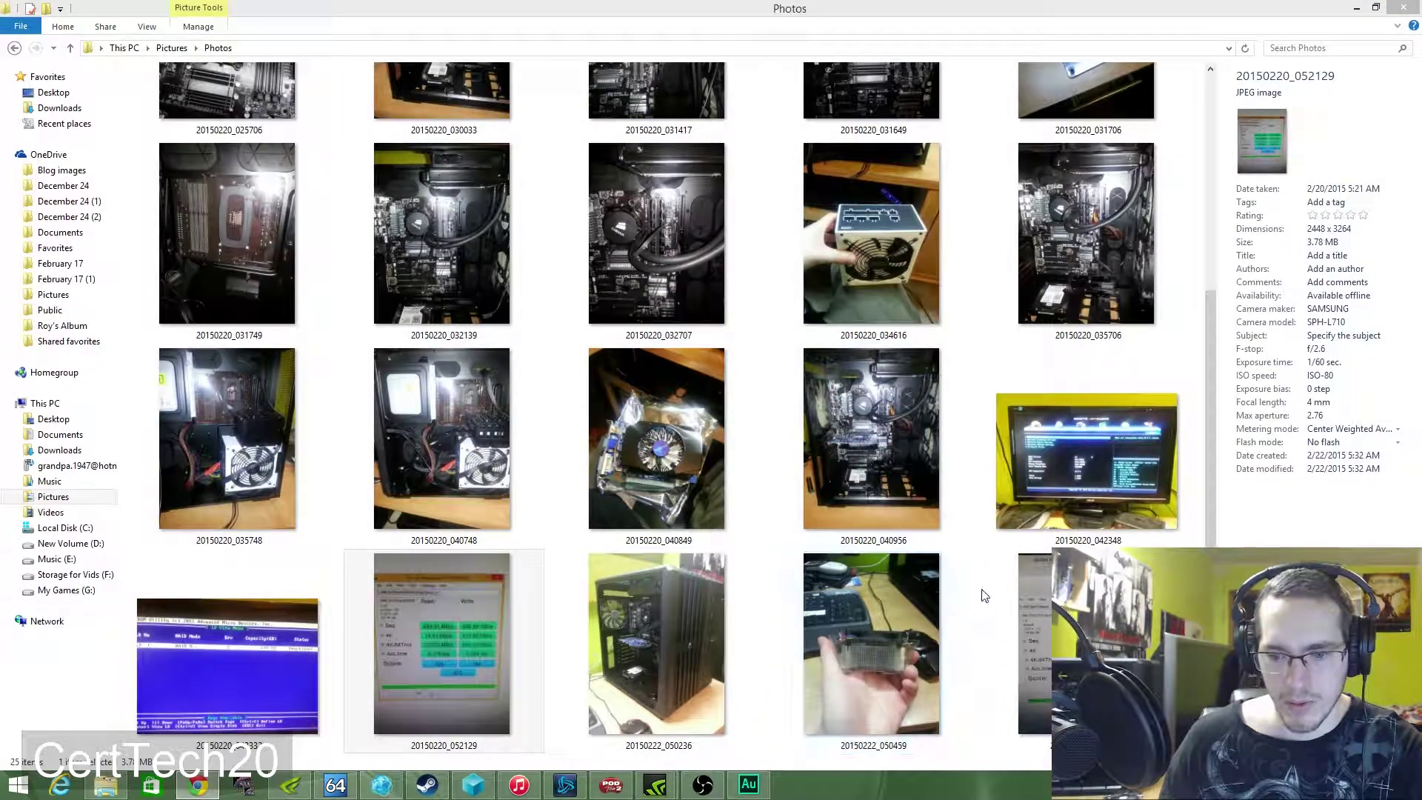
click(1021, 652)
key(Return)
drag(861, 9, 1357, 236)
double_click(443, 622)
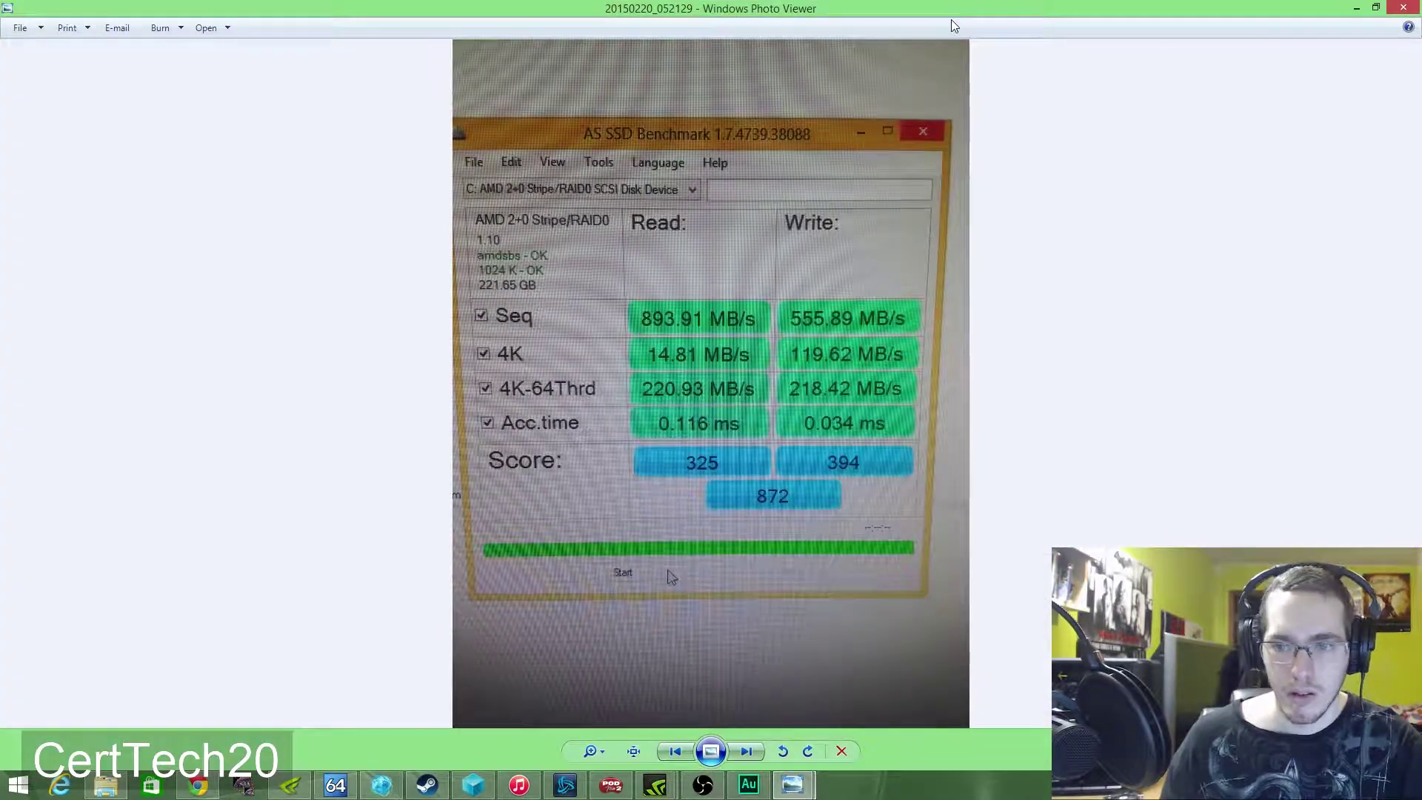
drag(951, 11, 3, 296)
Bring the Intel RAID 0 benchmark viewer forward for comparison, then close it
mouse_move(792, 783)
click(863, 703)
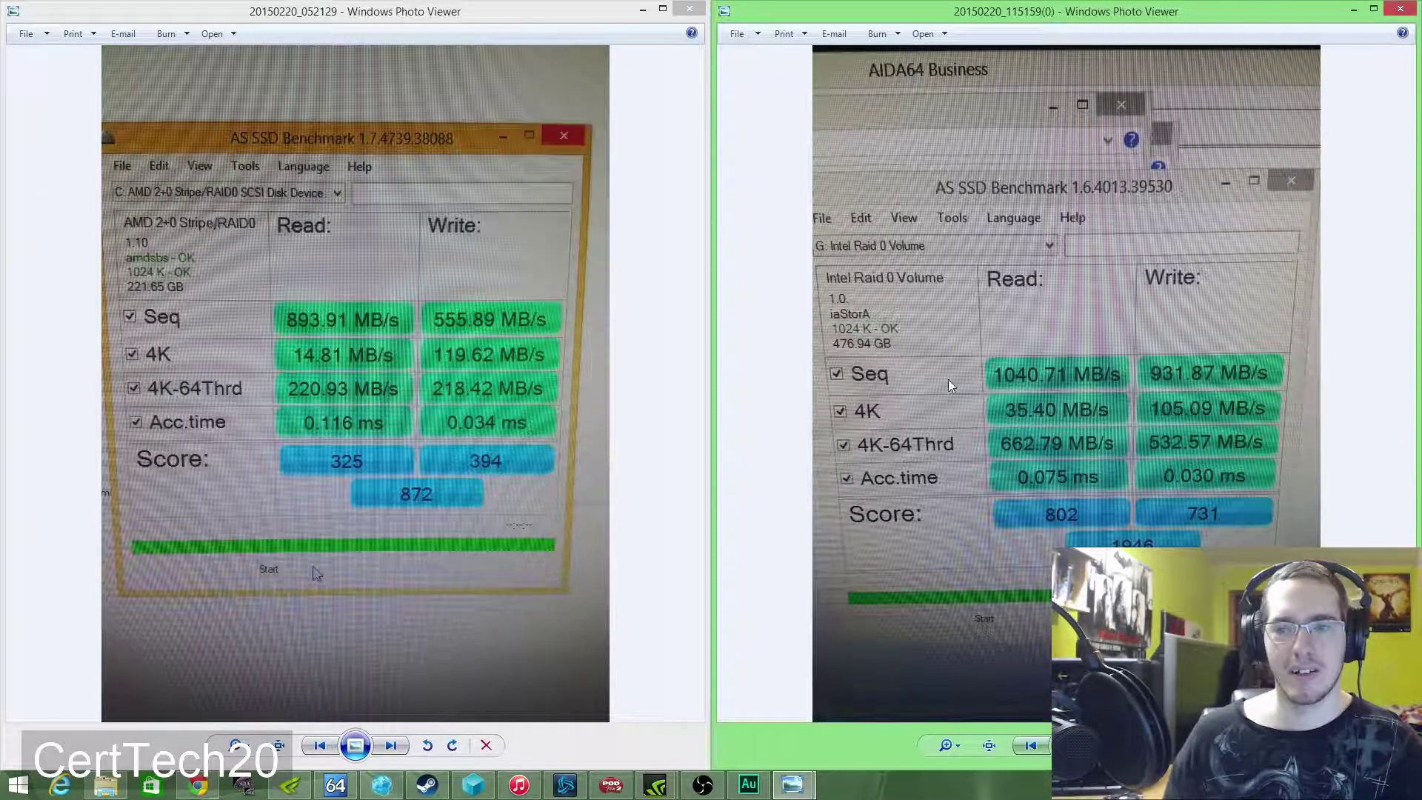
click(1400, 8)
Maximize the AMD RAID0 benchmark viewer, then close it to the desktop
double_click(541, 8)
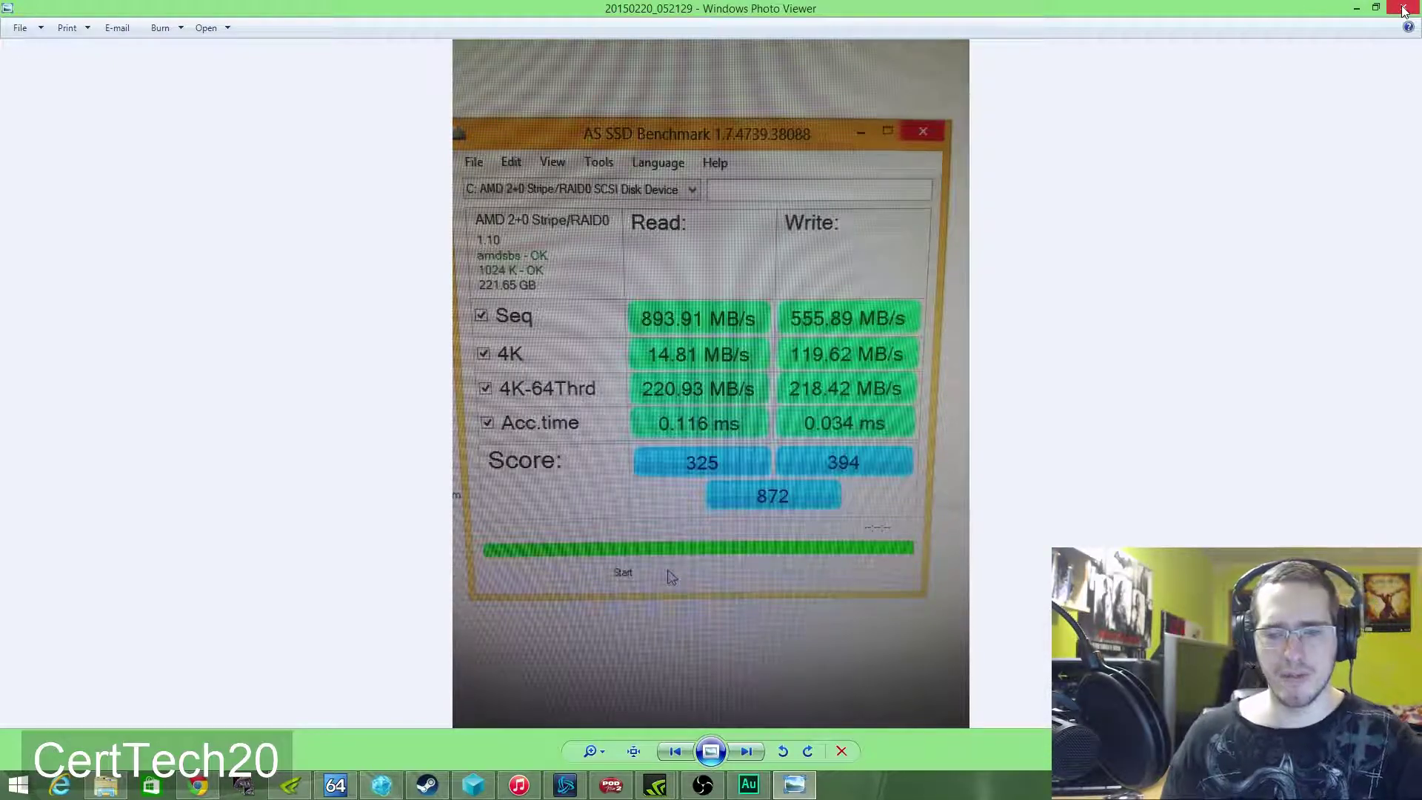
click(1404, 9)
Close the Photos folder window, leaving the hexagon-wallpaper desktop empty
click(1404, 10)
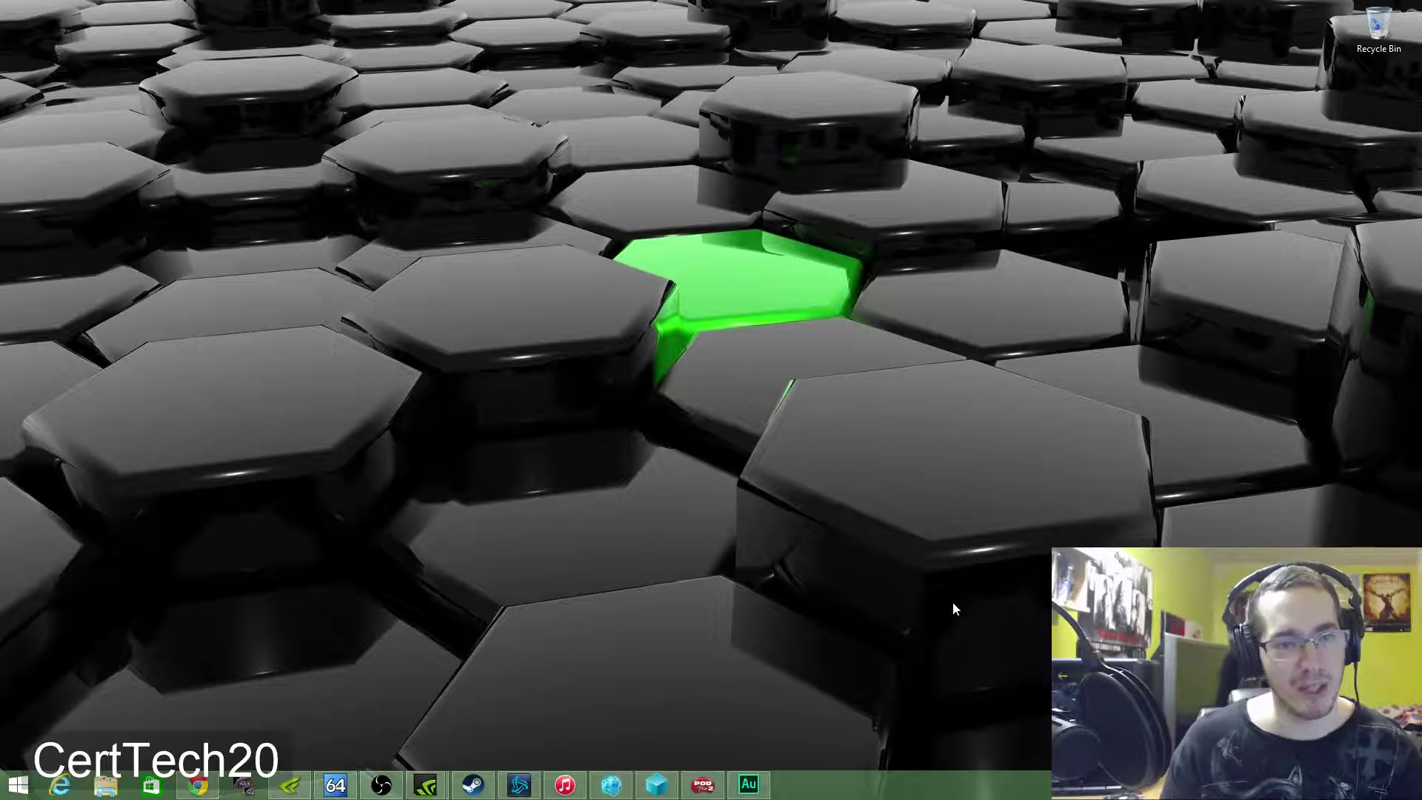